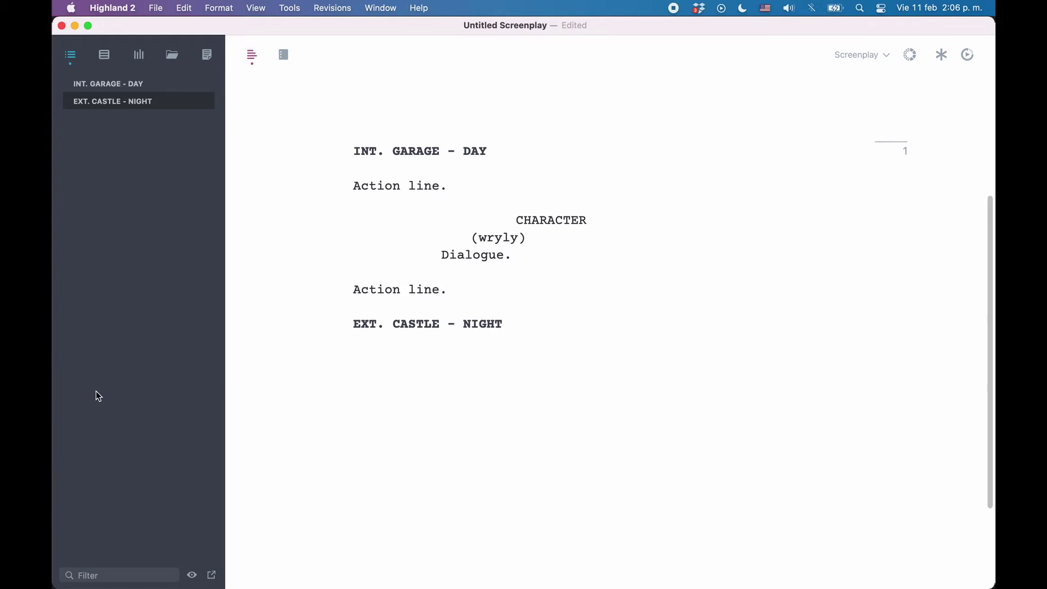
# Step: Preview the formatted screenplay, return to the editor and highlight the INT. and EXT. prefixes of the two scene headings
pyautogui.click(282, 55)
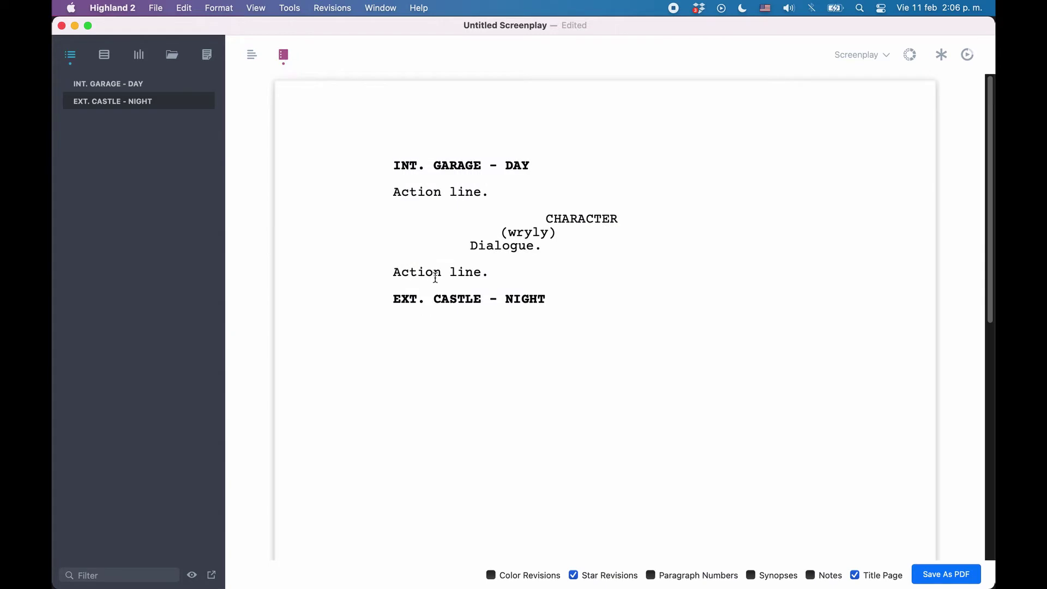
pyautogui.click(251, 55)
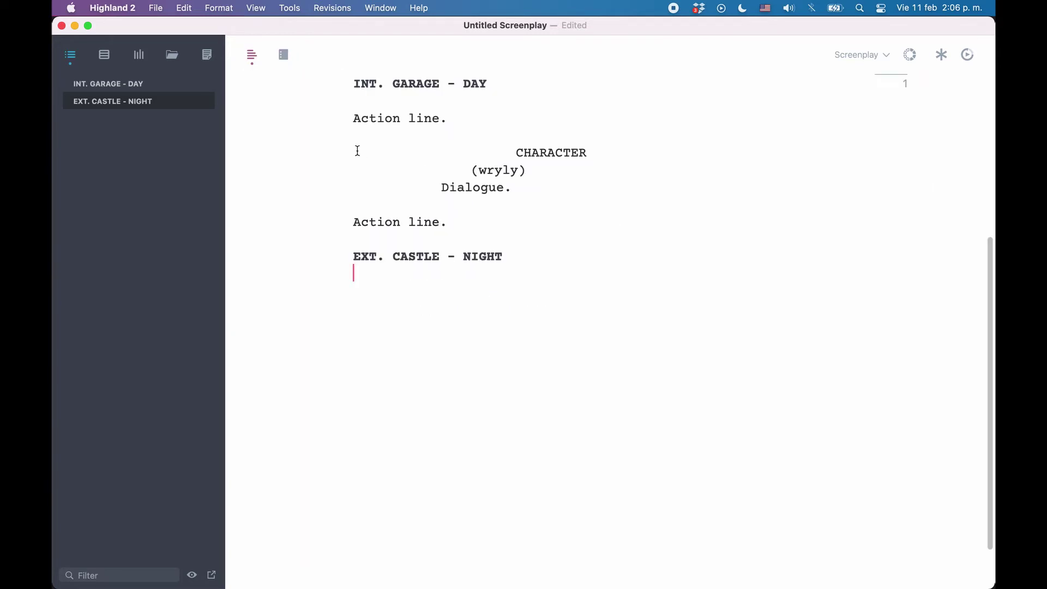
pyautogui.moveTo(355, 86); pyautogui.dragTo(385, 86)
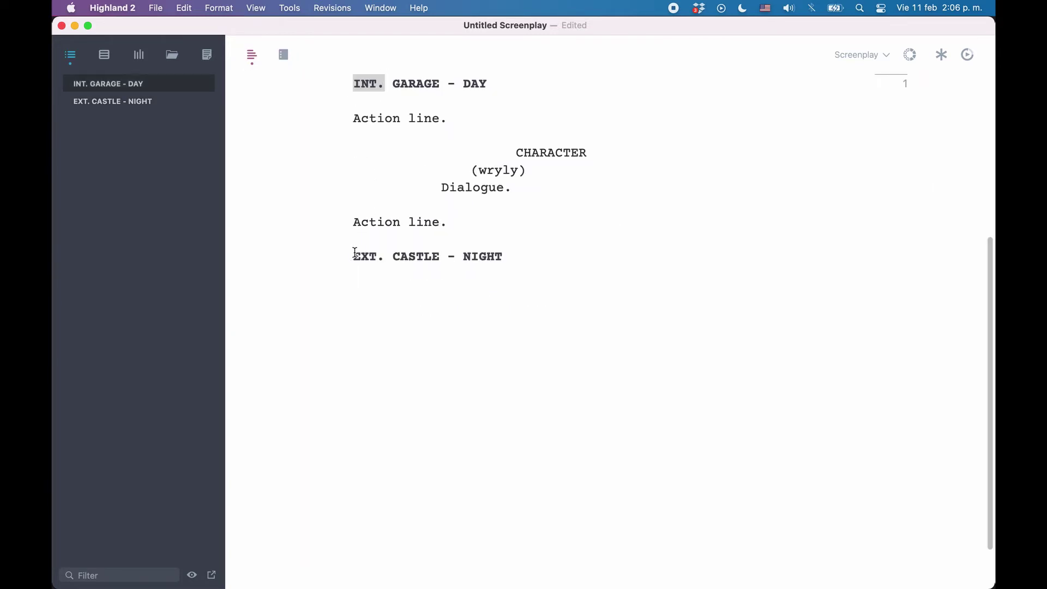
pyautogui.moveTo(353, 254); pyautogui.dragTo(384, 255)
pyautogui.click(384, 254)
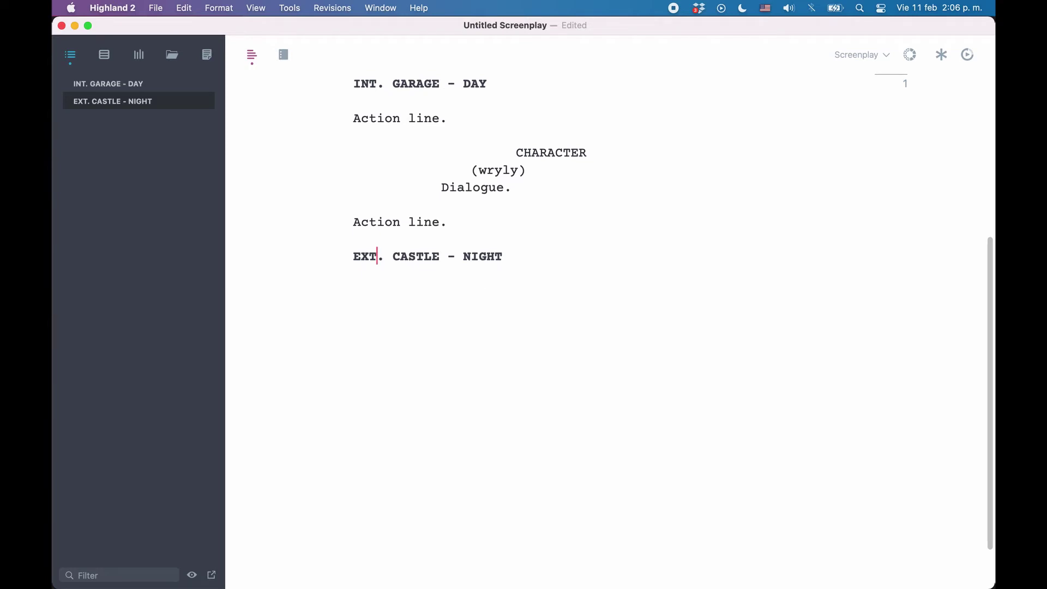
# Step: Delete the letters XT from the prefix of the castle scene heading and re-enter them
pyautogui.press('BackSpace')
pyautogui.press('BackSpace')
pyautogui.write('XT')
# Step: Enter the forced scene heading .castle below EXT. CASTLE - NIGHT and delete it again
pyautogui.click(503, 257)
pyautogui.press('Return')
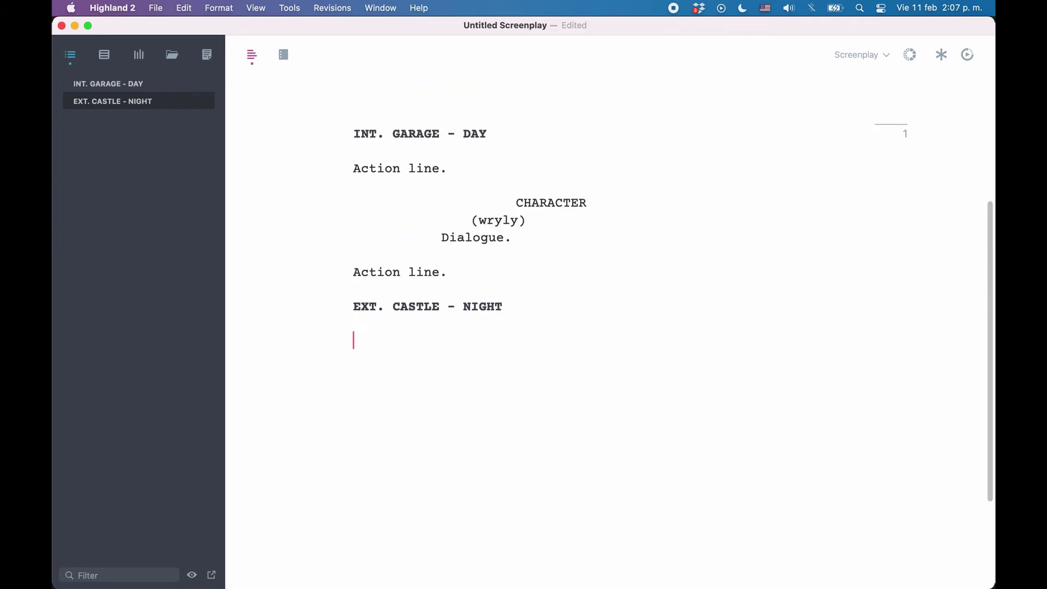
pyautogui.write('.castle')
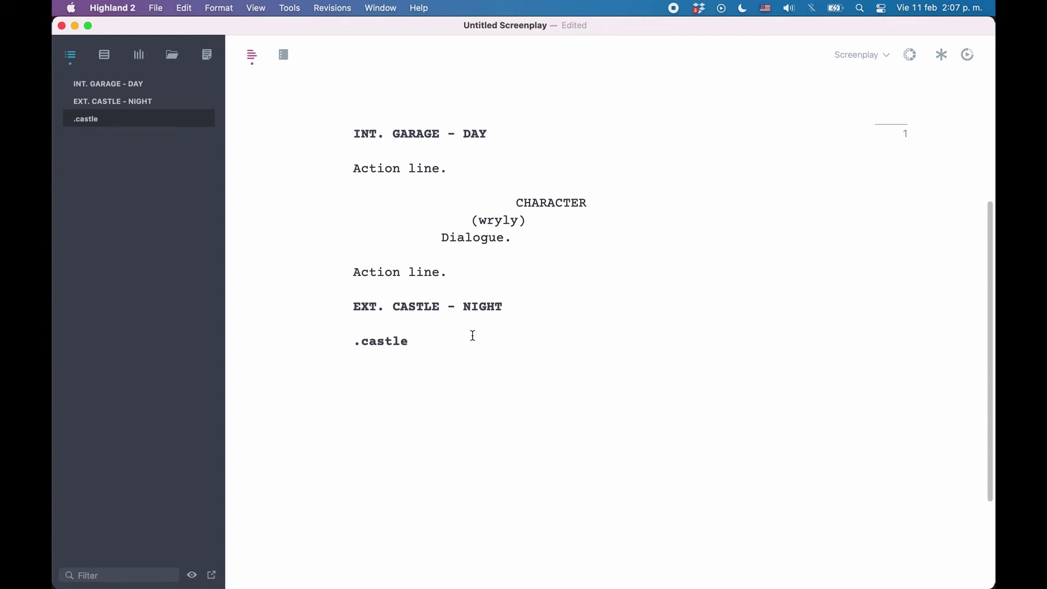
pyautogui.moveTo(427, 338); pyautogui.dragTo(348, 342)
pyautogui.press('BackSpace')
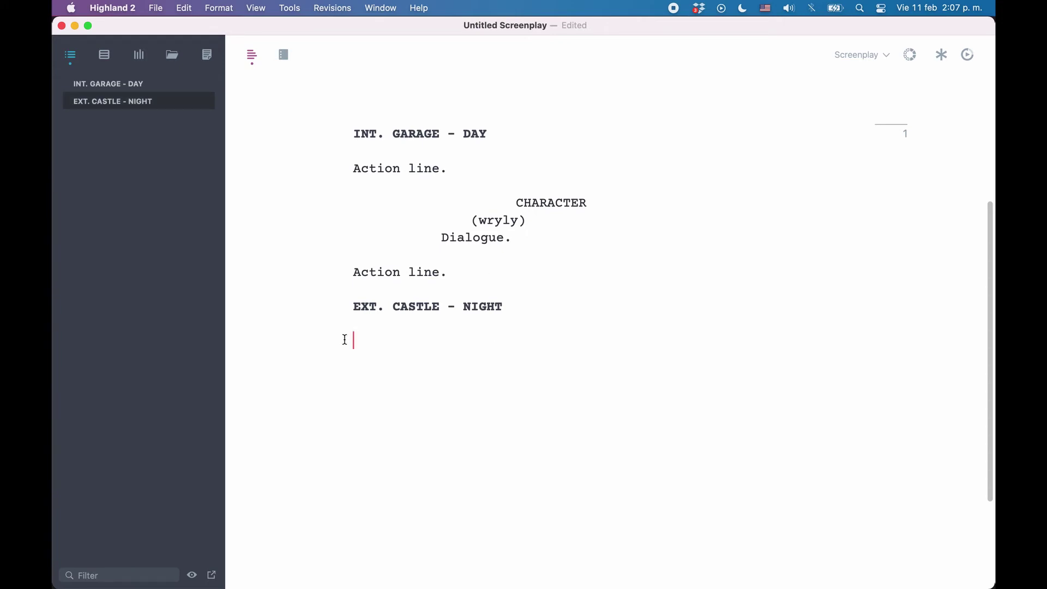
# Step: Add a second paragraph reading "Action line." below the first action line of the garage scene
pyautogui.moveTo(454, 170); pyautogui.dragTo(323, 169)
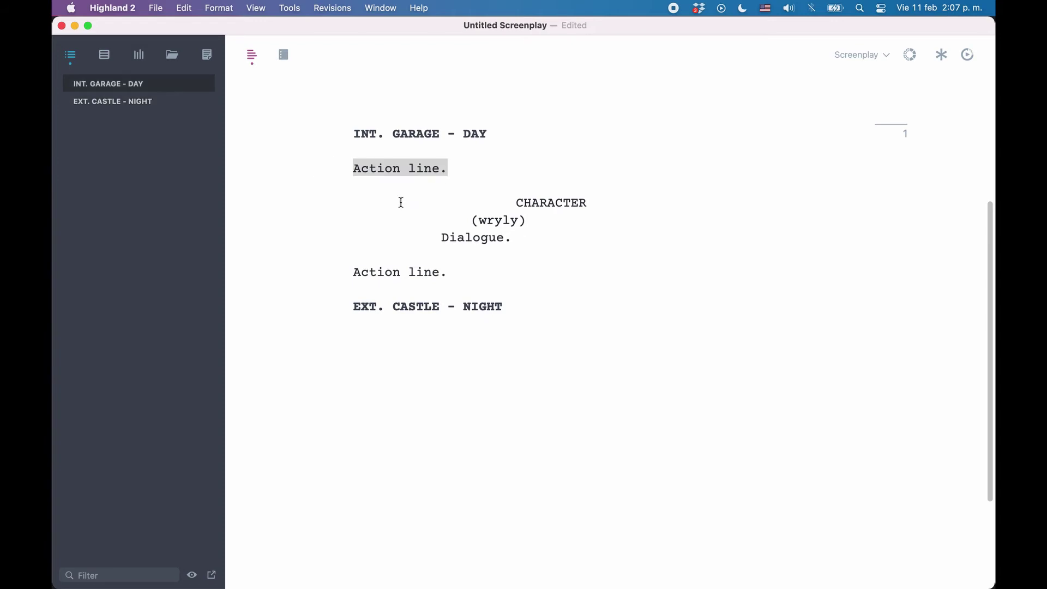
pyautogui.click(465, 169)
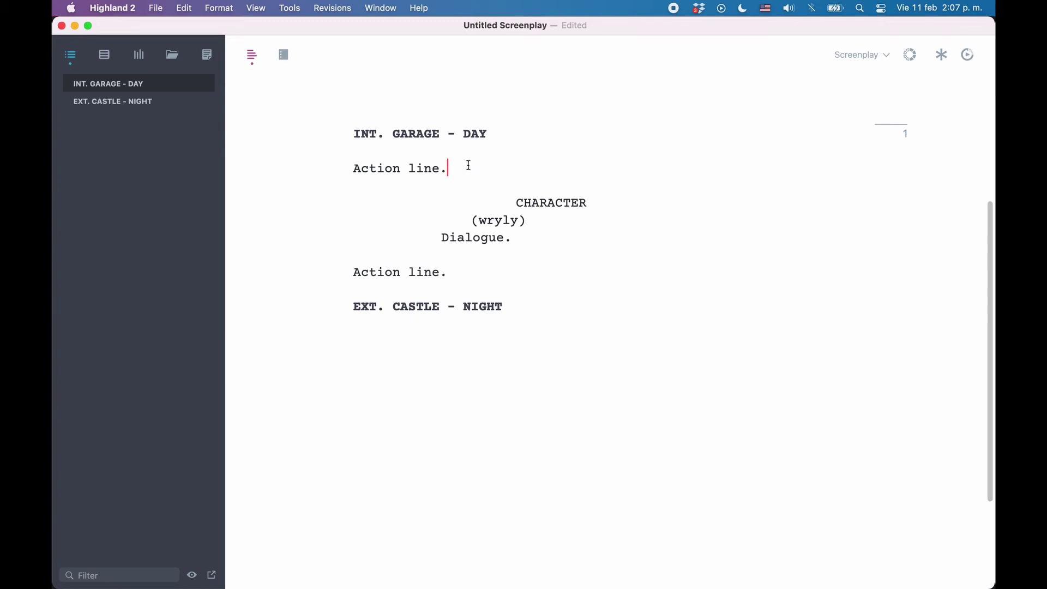
pyautogui.press('Return')
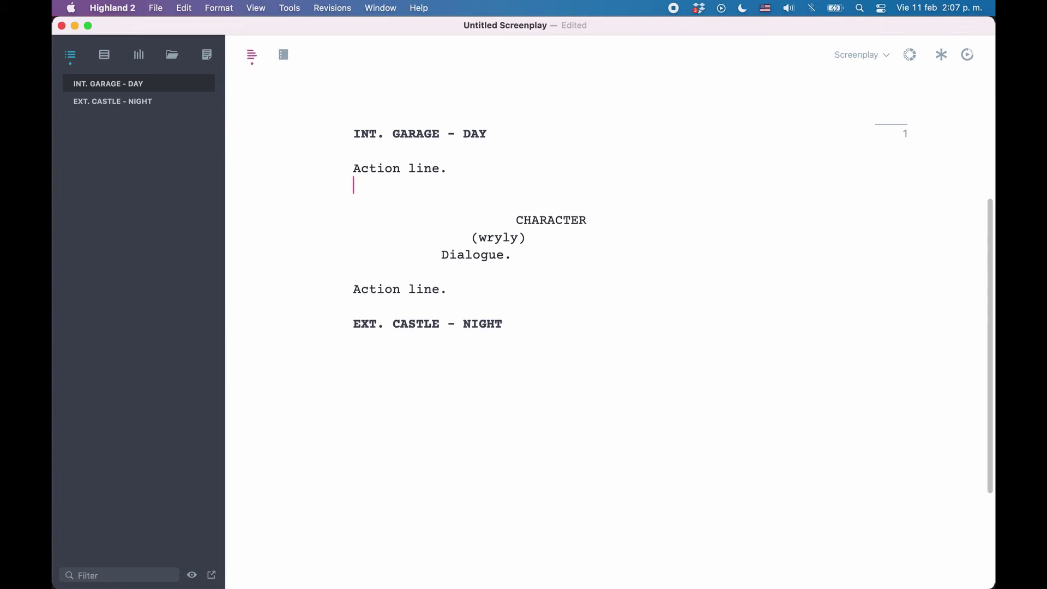
pyautogui.write('Action lin')
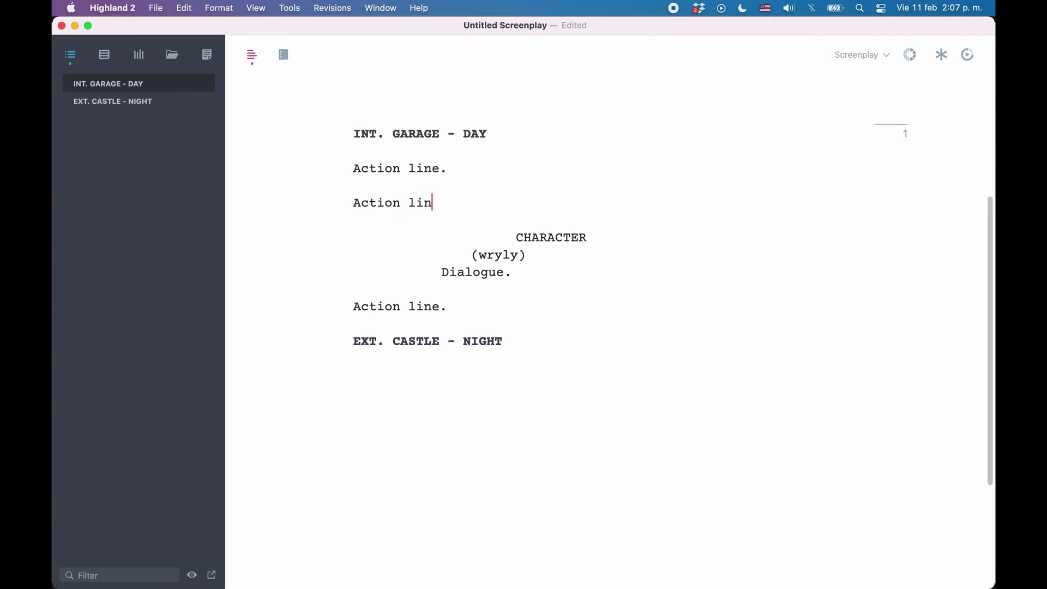
pyautogui.write('e.')
# Step: Examine the CHARACTER cue and the (wryly) parenthetical of the garage scene's dialogue block
pyautogui.click(533, 238)
pyautogui.doubleClick(516, 237)
pyautogui.click(516, 238)
pyautogui.click(517, 229)
pyautogui.moveTo(527, 255); pyautogui.dragTo(470, 255)
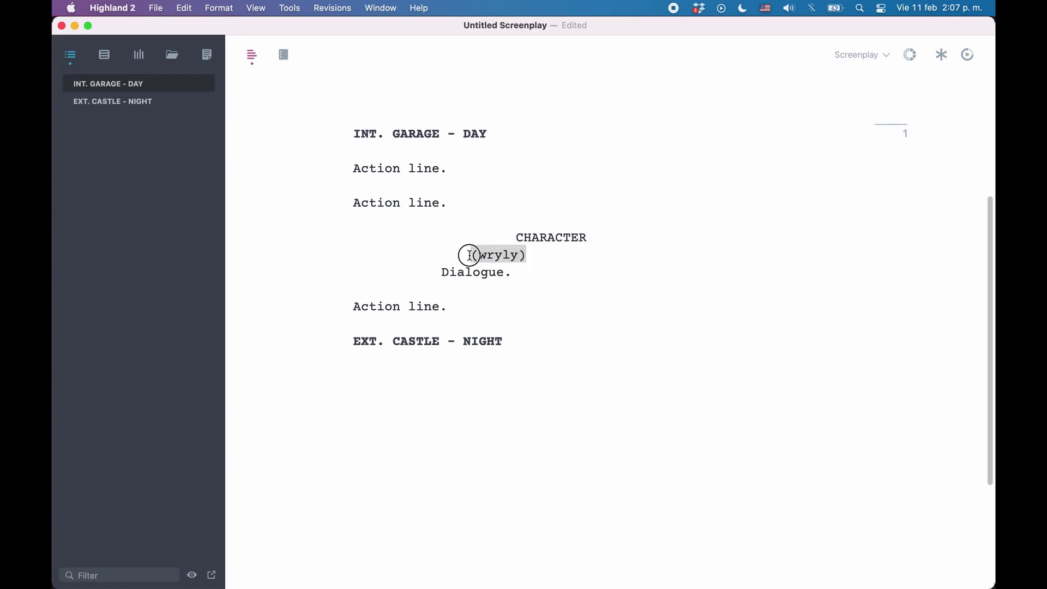
pyautogui.doubleClick(518, 236)
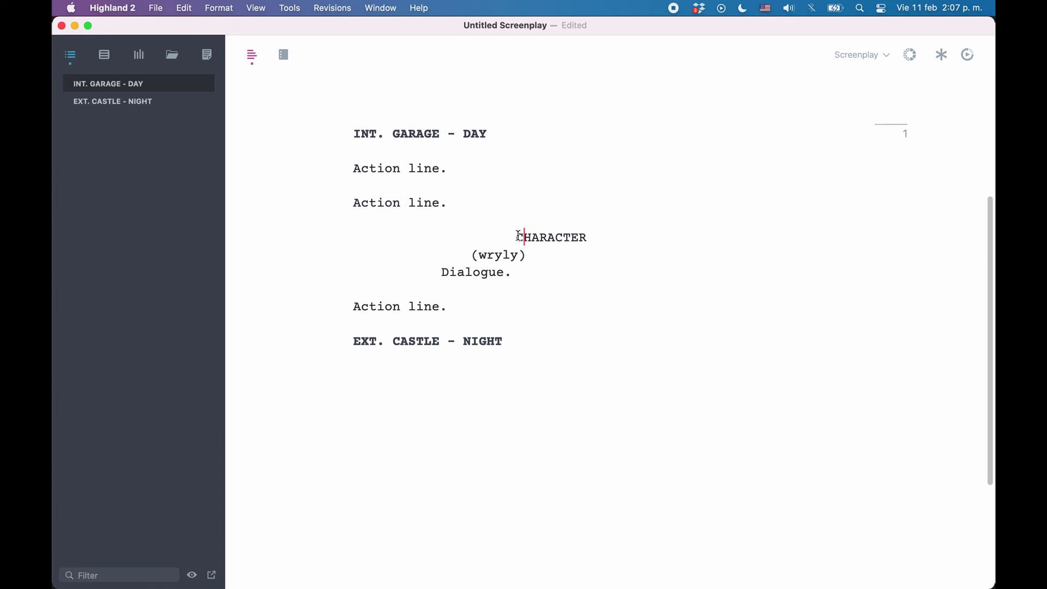
pyautogui.click(548, 235)
pyautogui.click(518, 238)
# Step: Turn Live Margins off to compare the dialogue layout and switch it back on
pyautogui.click(256, 8)
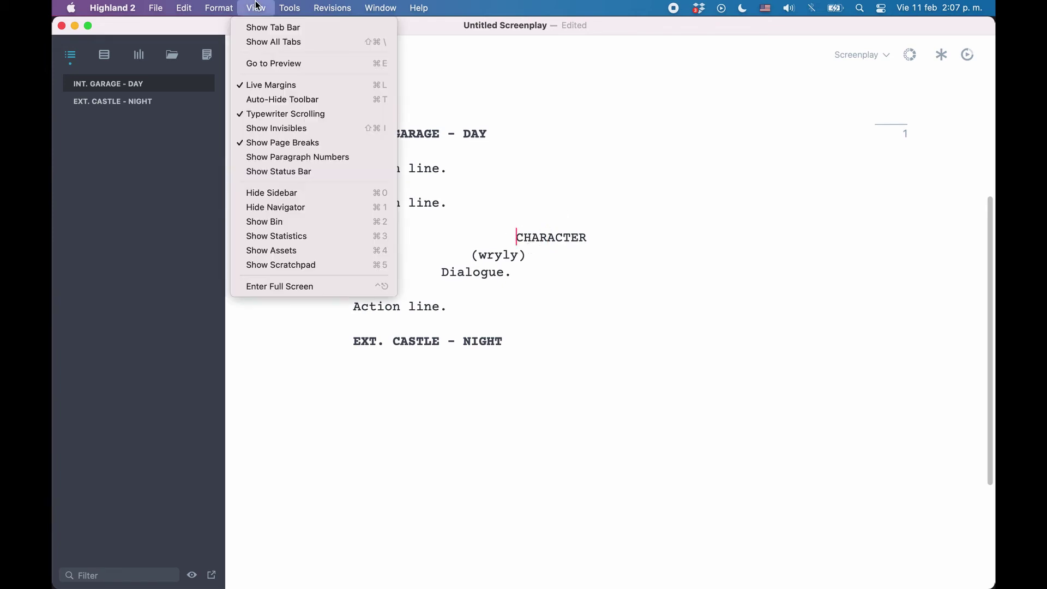
pyautogui.click(270, 85)
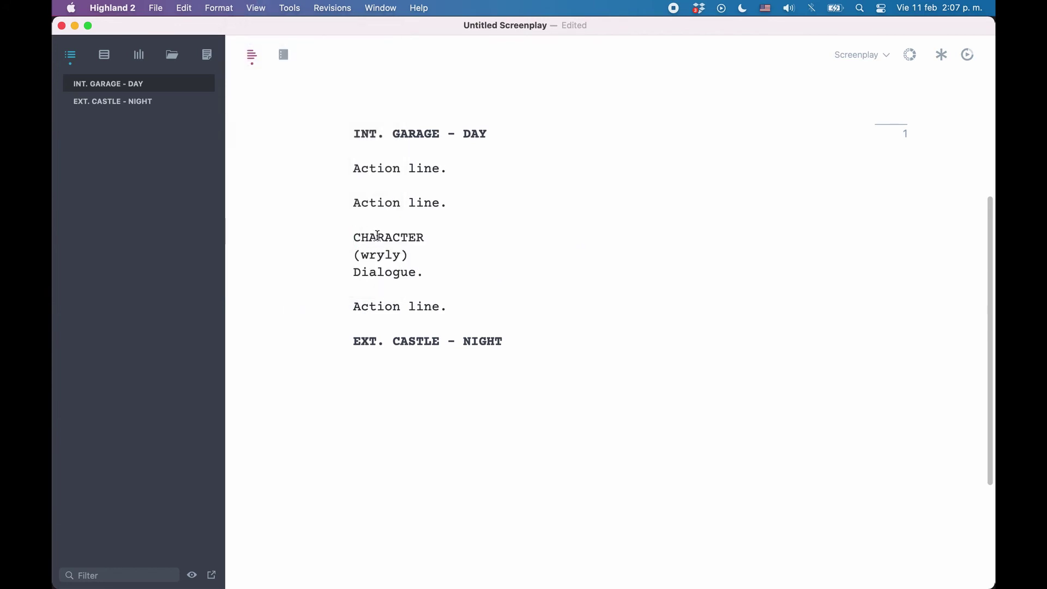
pyautogui.click(256, 7)
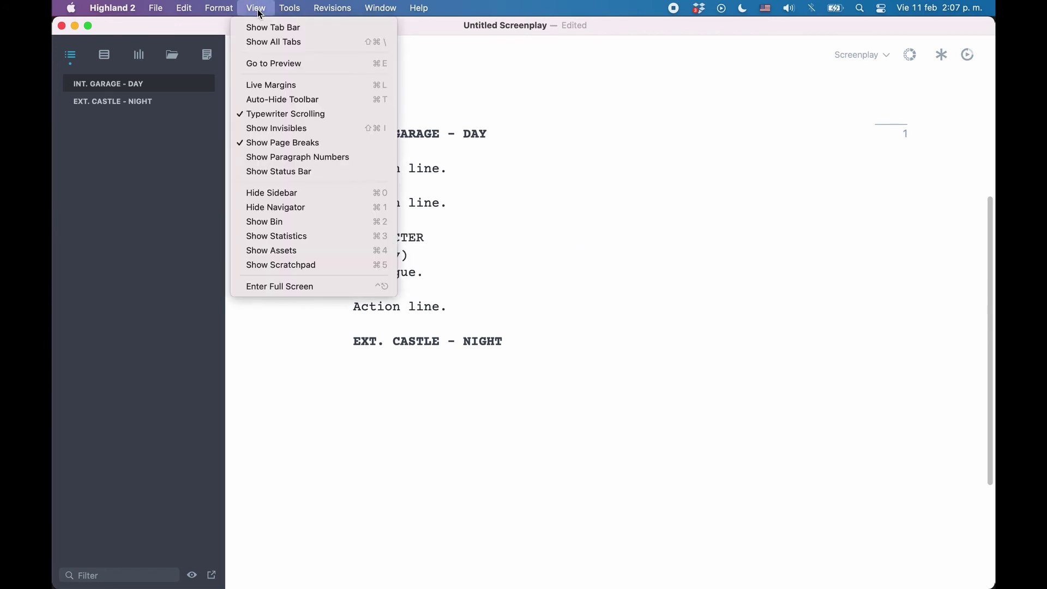
pyautogui.click(268, 86)
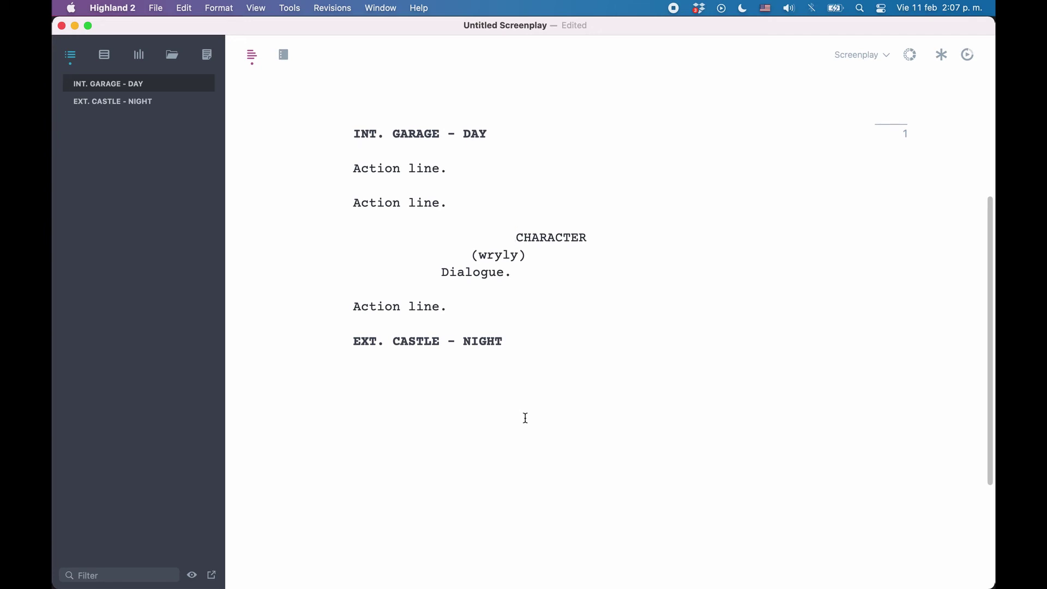
# Step: Insert the forcing symbol @ in front of the CHARACTER cue and remove it again
pyautogui.write('@')
pyautogui.press('BackSpace')
# Step: Examine how the dialogue line and the (wryly) parenthetical sit below the CHARACTER cue
pyautogui.click(512, 276)
pyautogui.click(523, 237)
pyautogui.click(525, 258)
pyautogui.moveTo(512, 274); pyautogui.dragTo(423, 273)
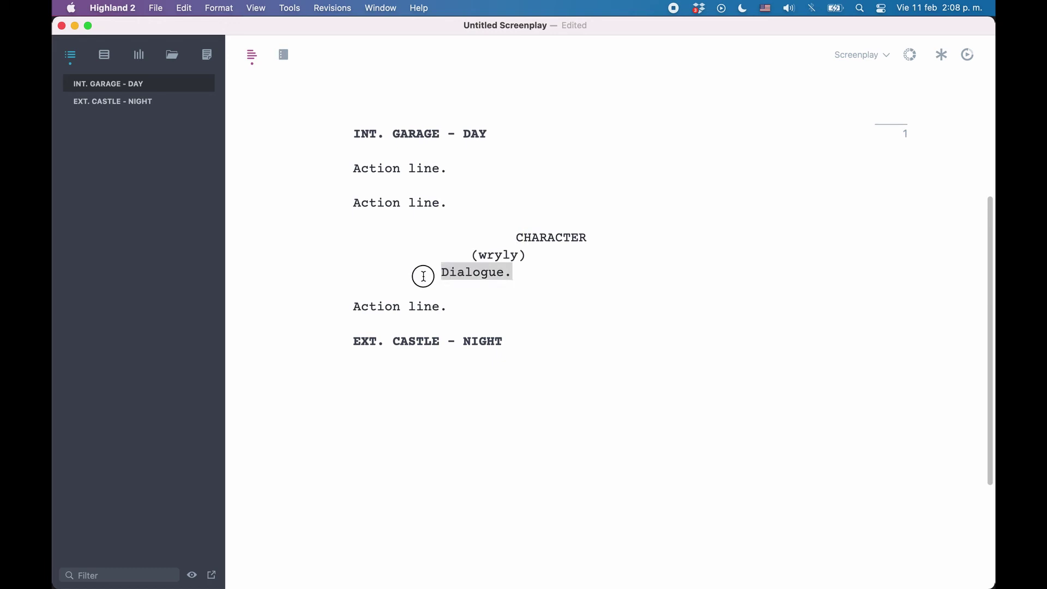
pyautogui.tripleClick(534, 273)
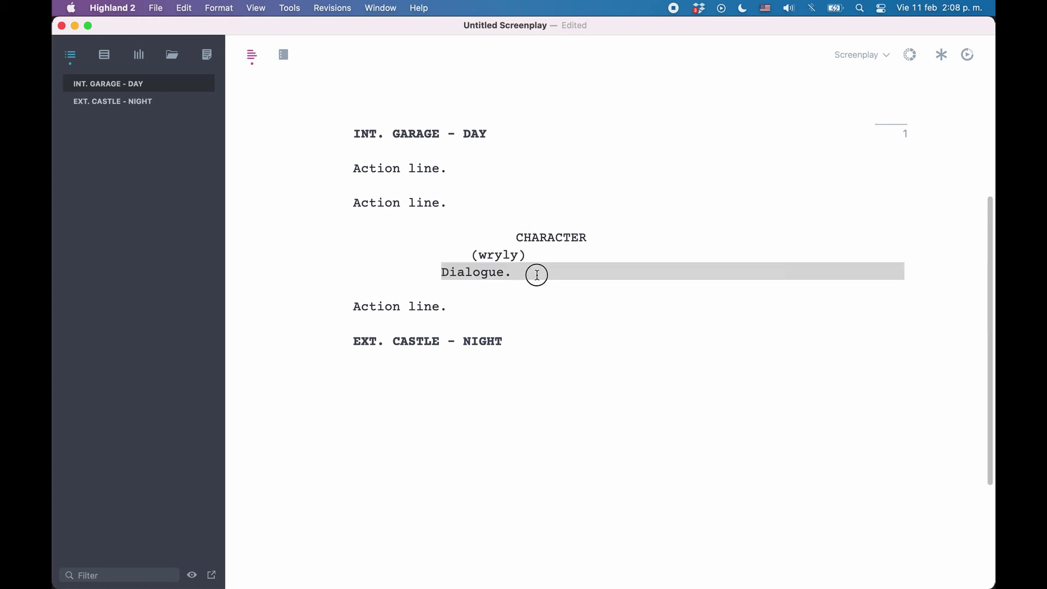
pyautogui.click(528, 271)
pyautogui.click(528, 253)
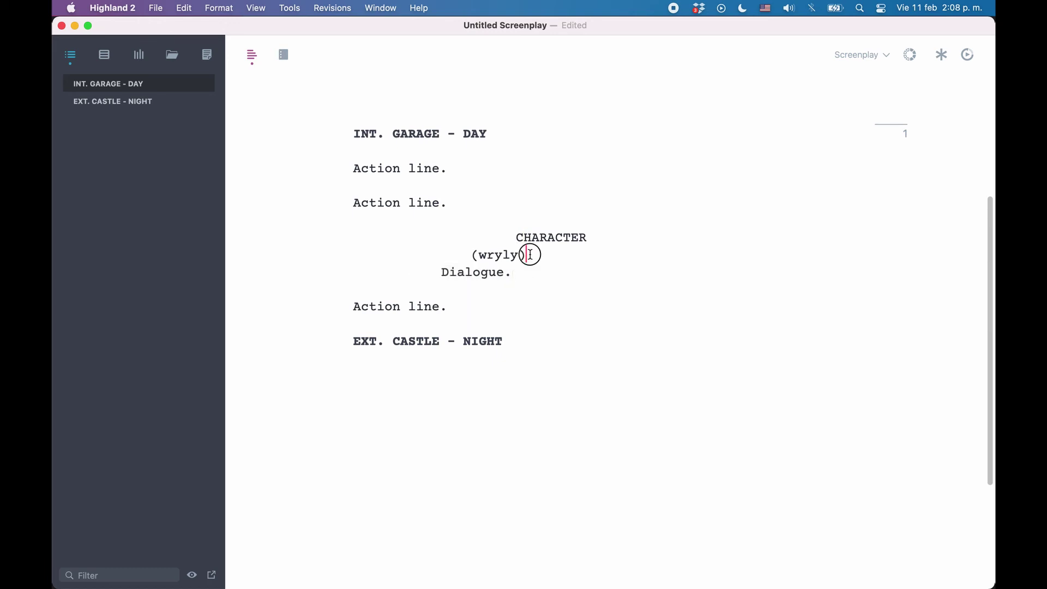
pyautogui.tripleClick(491, 254)
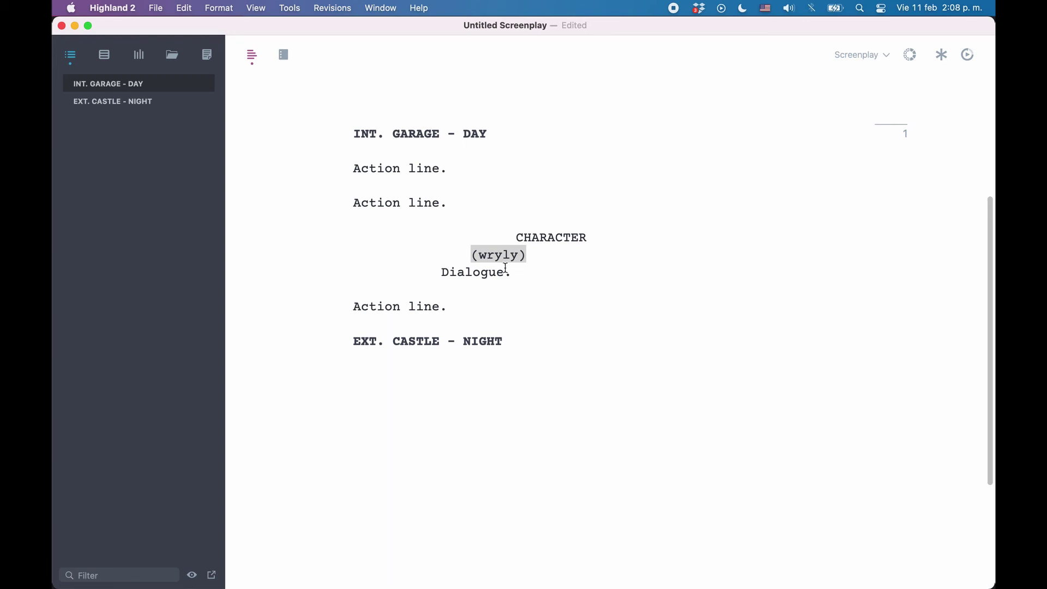
pyautogui.click(545, 238)
pyautogui.click(539, 257)
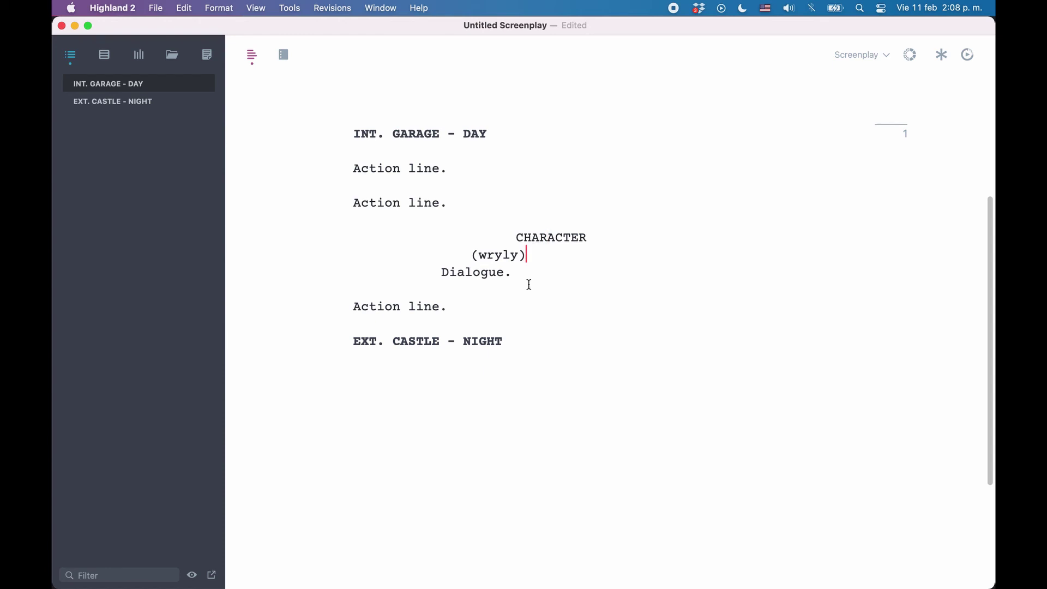
# Step: Add the transition CUT TO: after the last action line of the garage scene
pyautogui.click(502, 306)
pyautogui.press('Return')
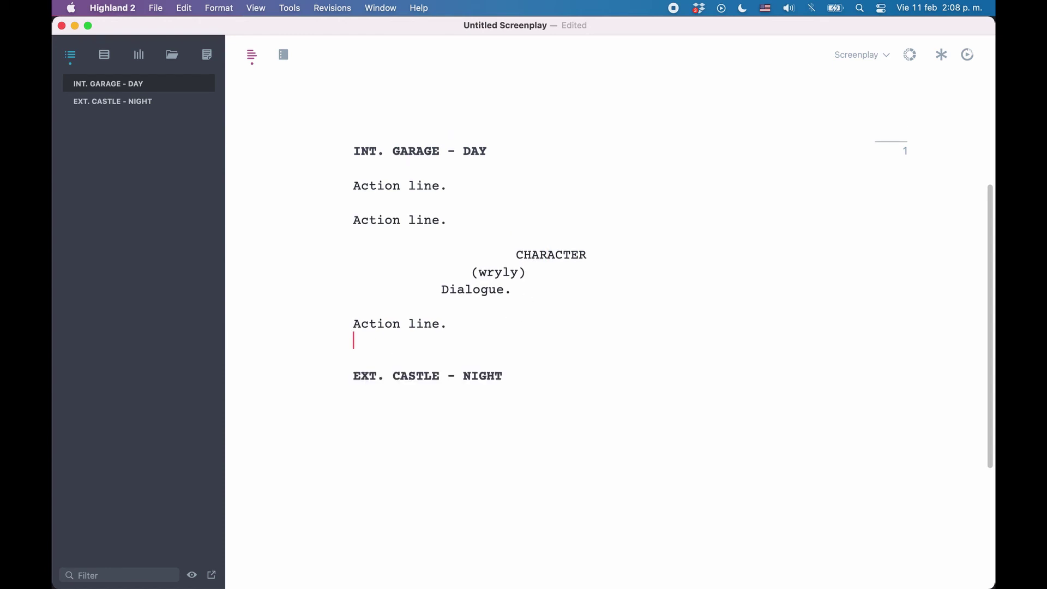
pyautogui.write('CUT')
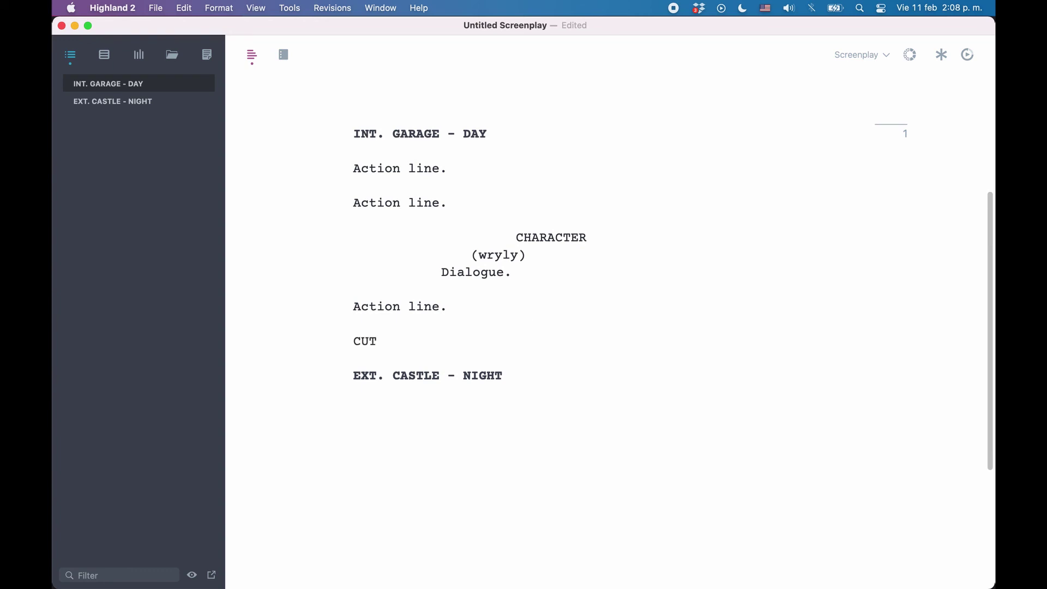
pyautogui.write(' TO:')
# Step: Replace the word CUT in the transition with WHATEVER and restore it to CUT
pyautogui.moveTo(812, 341); pyautogui.dragTo(834, 341)
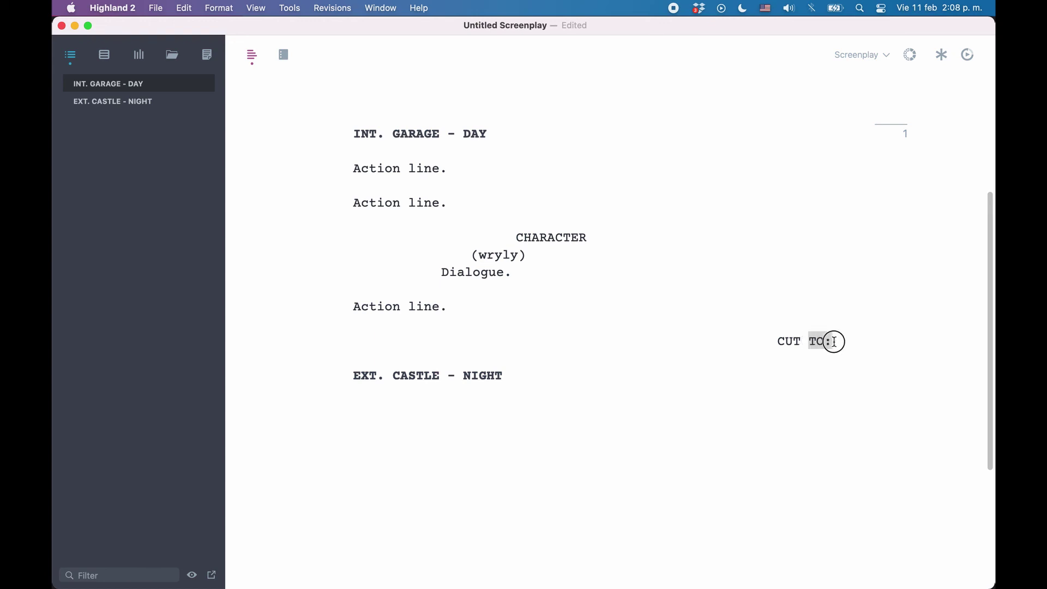
pyautogui.doubleClick(788, 341)
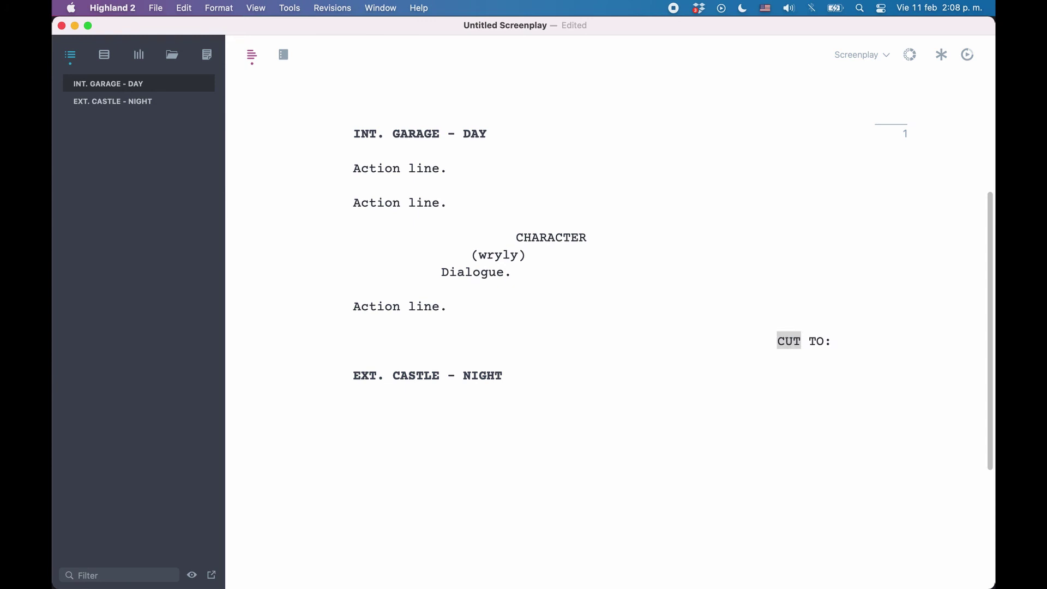
pyautogui.write('WHATEVER')
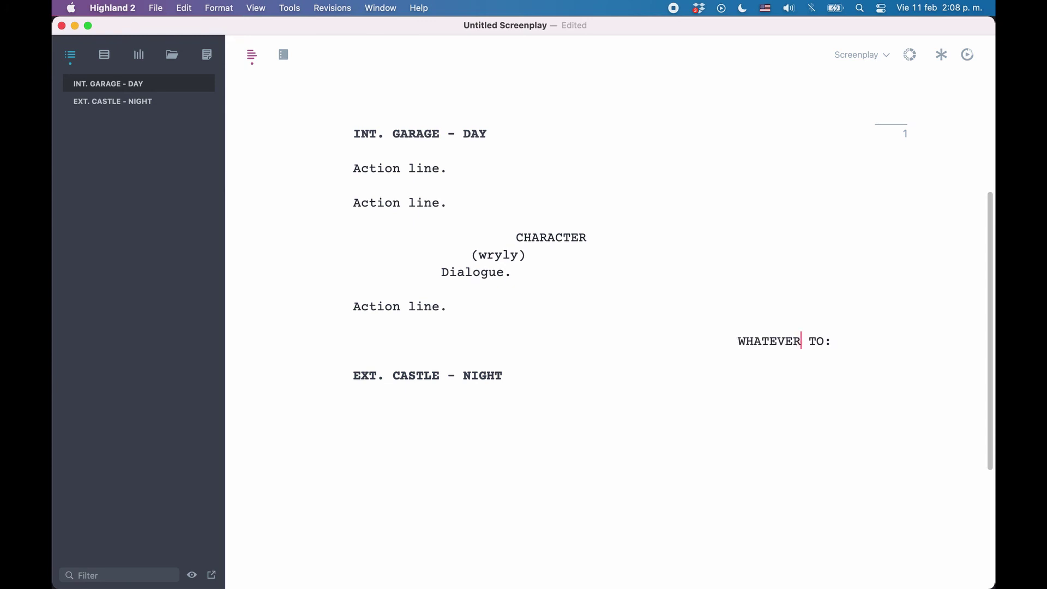
pyautogui.press('BackSpace')
pyautogui.press('BackSpace')
pyautogui.press('BackSpace')
pyautogui.press('BackSpace')
pyautogui.press('BackSpace')
pyautogui.press('BackSpace')
pyautogui.press('BackSpace')
pyautogui.press('BackSpace')
pyautogui.write('CUT')
# Step: Highlight the complete CUT TO: transition and place the cursor in the empty space below the EXT. CASTLE - NIGHT heading
pyautogui.click(838, 337)
pyautogui.moveTo(770, 341); pyautogui.dragTo(868, 345)
pyautogui.click(868, 345)
pyautogui.click(709, 437)
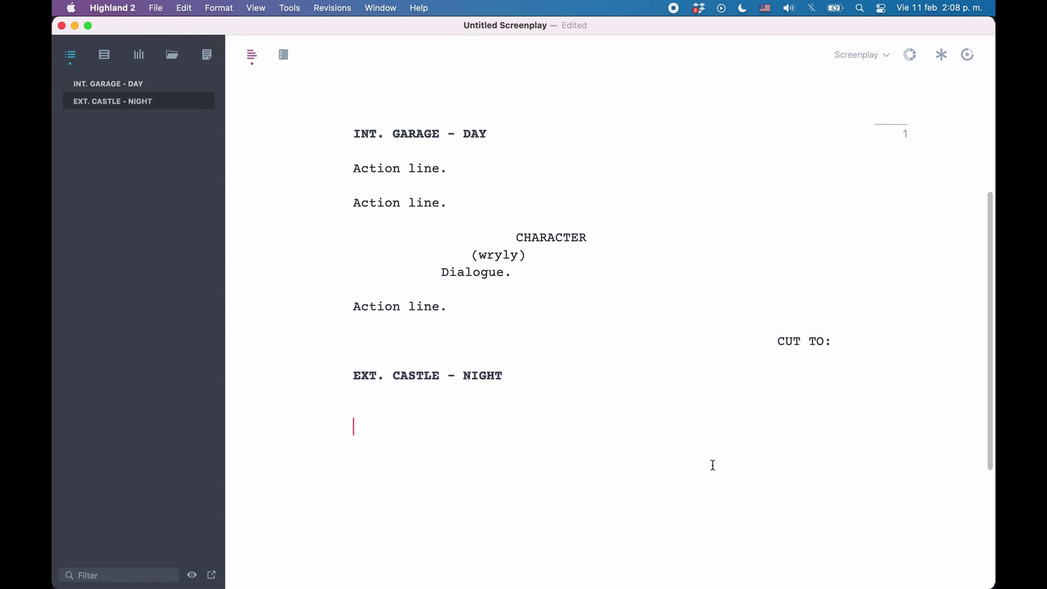